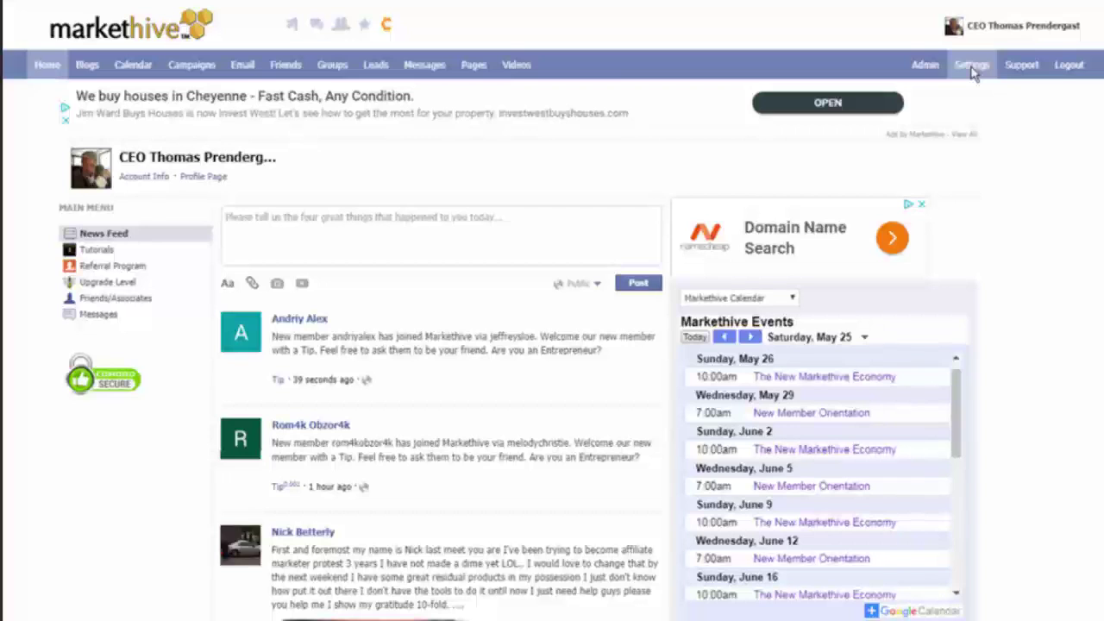
Open the account settings and examine the connected accounts on the Social Networks and Login Networks pages
{"action": "left_click", "coordinate": [972, 66]}
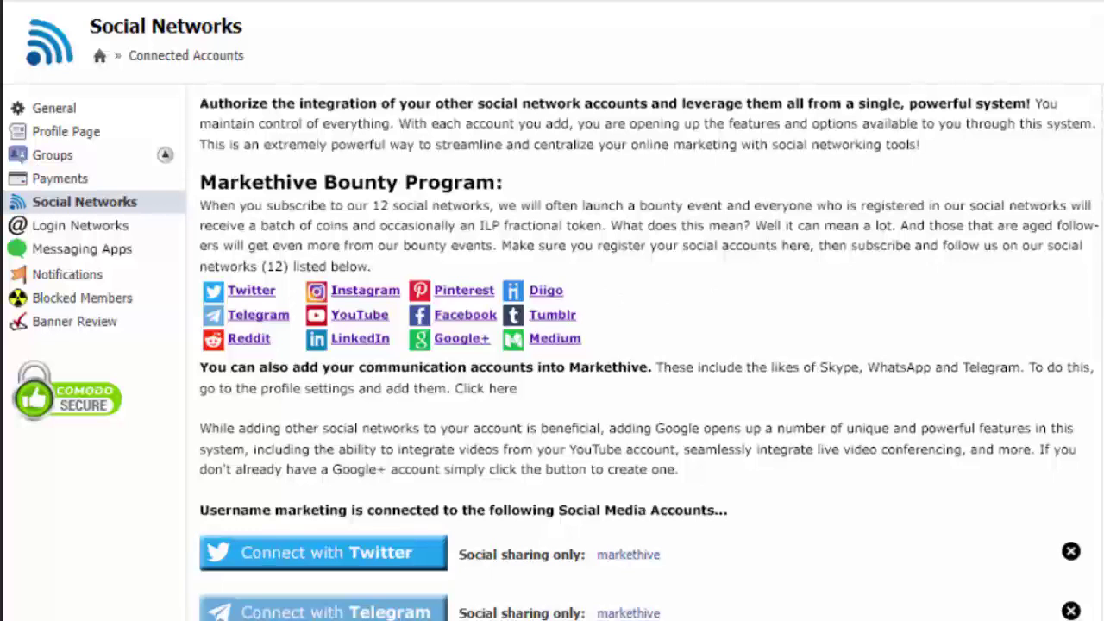
{"action": "scroll", "coordinate": [552, 310], "scroll_direction": "down", "scroll_amount": 5}
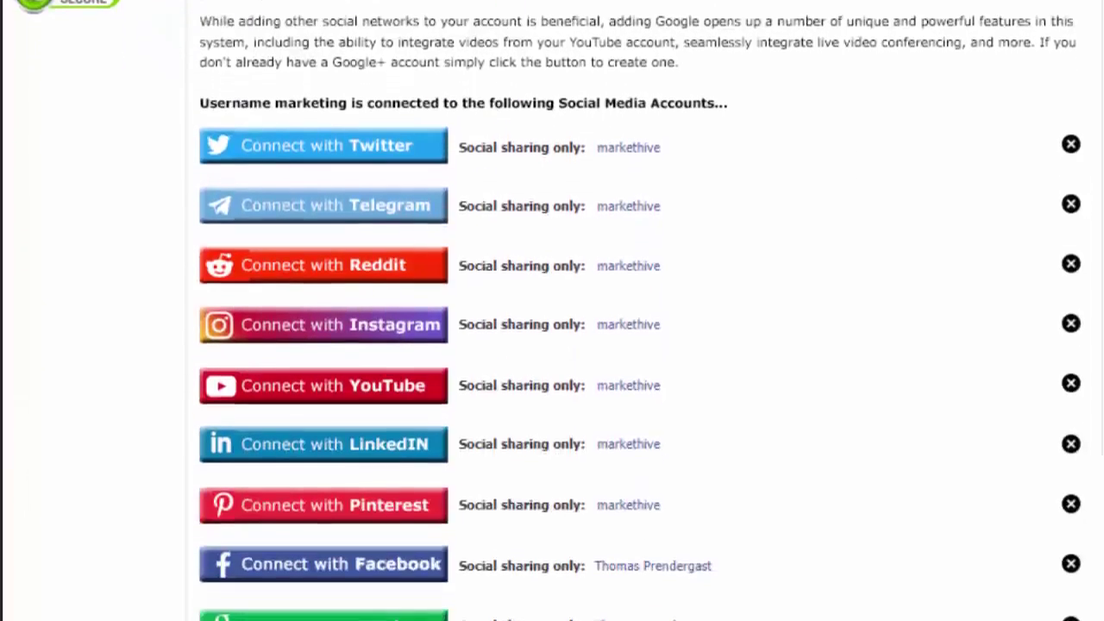
{"action": "scroll", "coordinate": [552, 311], "scroll_direction": "down", "scroll_amount": 1}
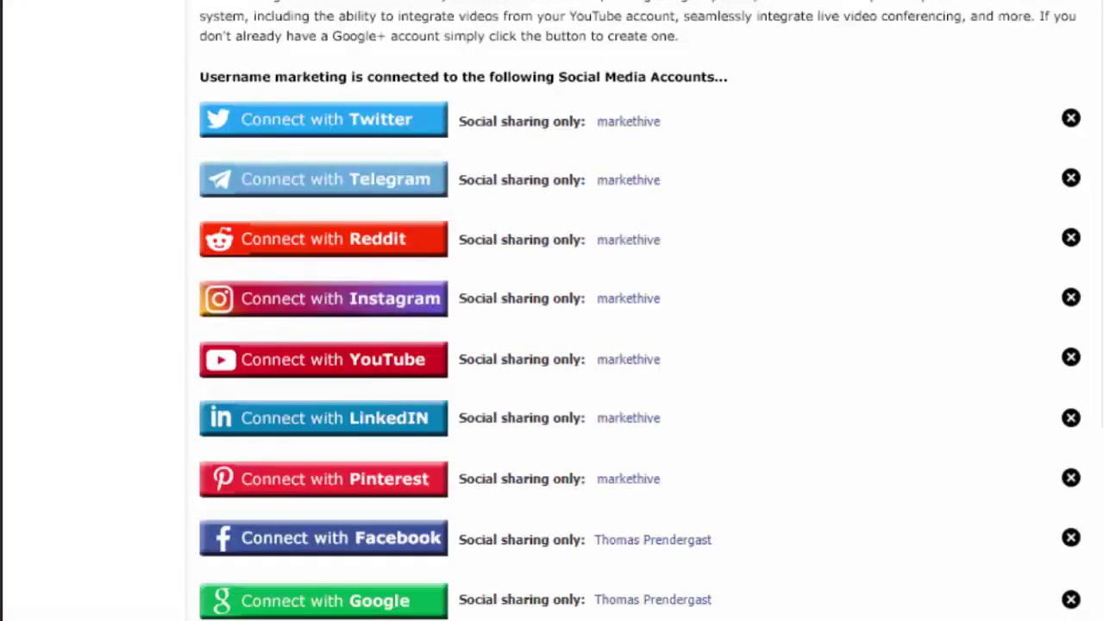
{"action": "scroll", "coordinate": [552, 311], "scroll_direction": "down", "scroll_amount": 2}
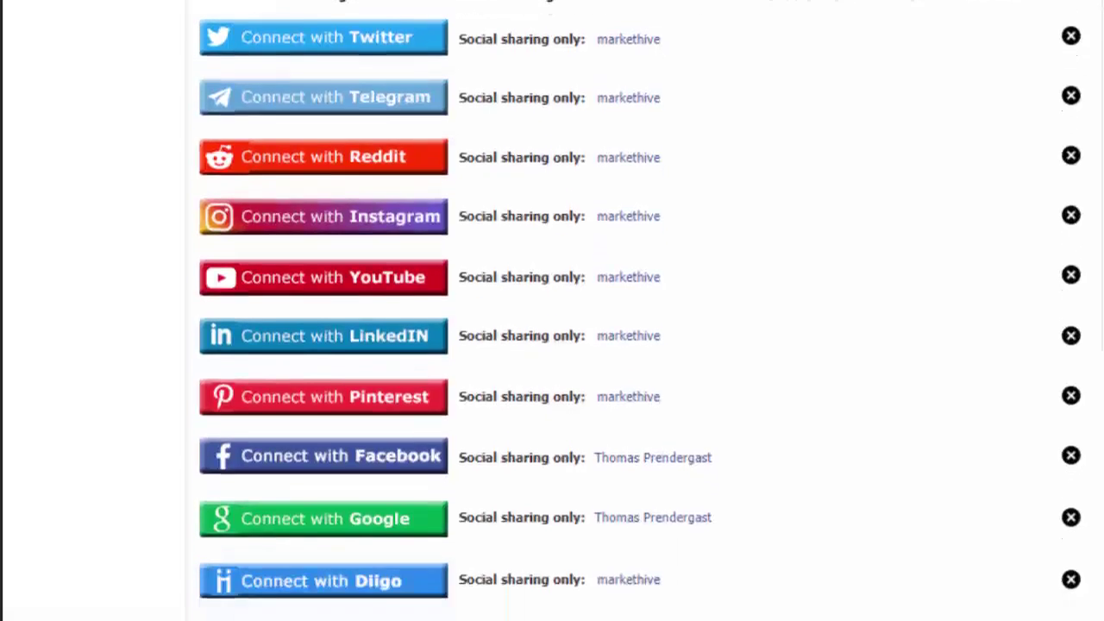
{"action": "scroll", "coordinate": [552, 311], "scroll_direction": "down", "scroll_amount": 5}
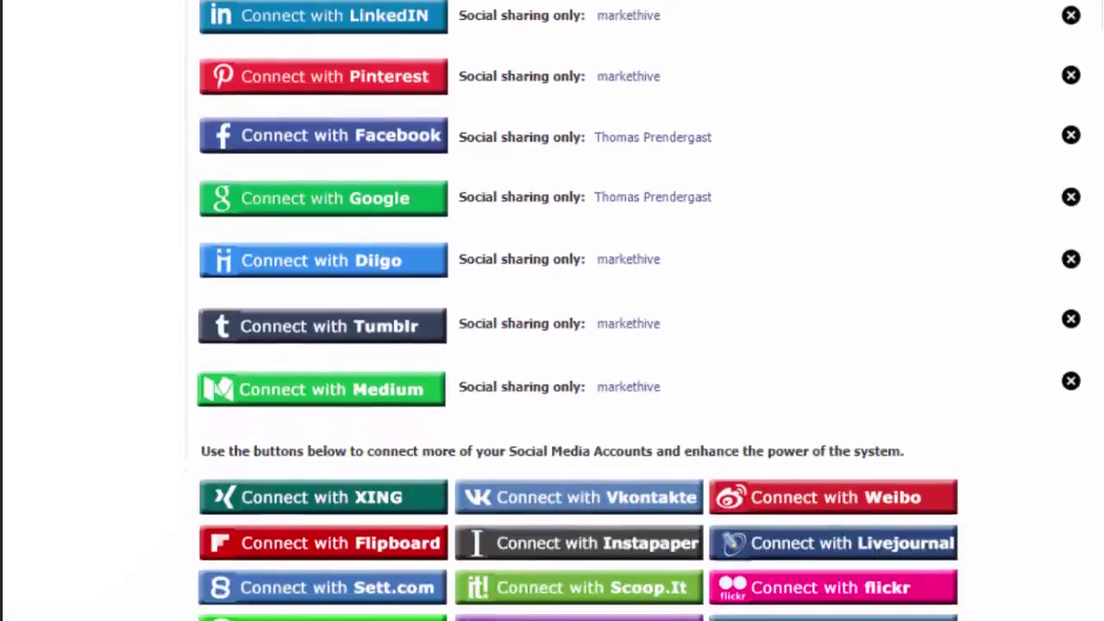
{"action": "scroll", "coordinate": [552, 310], "scroll_direction": "down", "scroll_amount": 1}
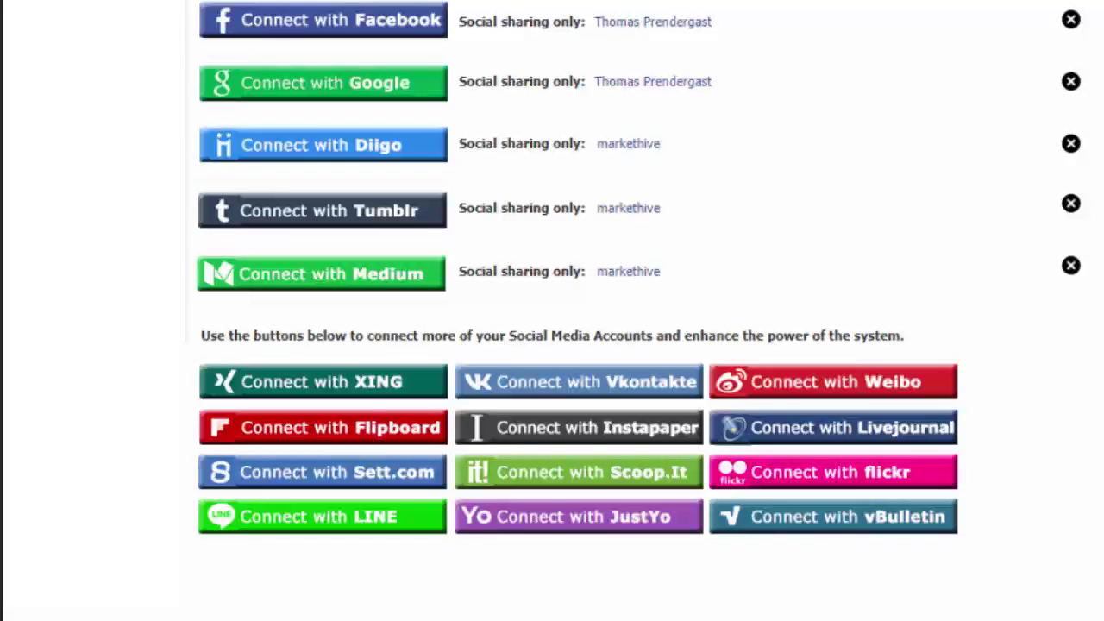
{"action": "scroll", "coordinate": [552, 311], "scroll_direction": "up", "scroll_amount": 3}
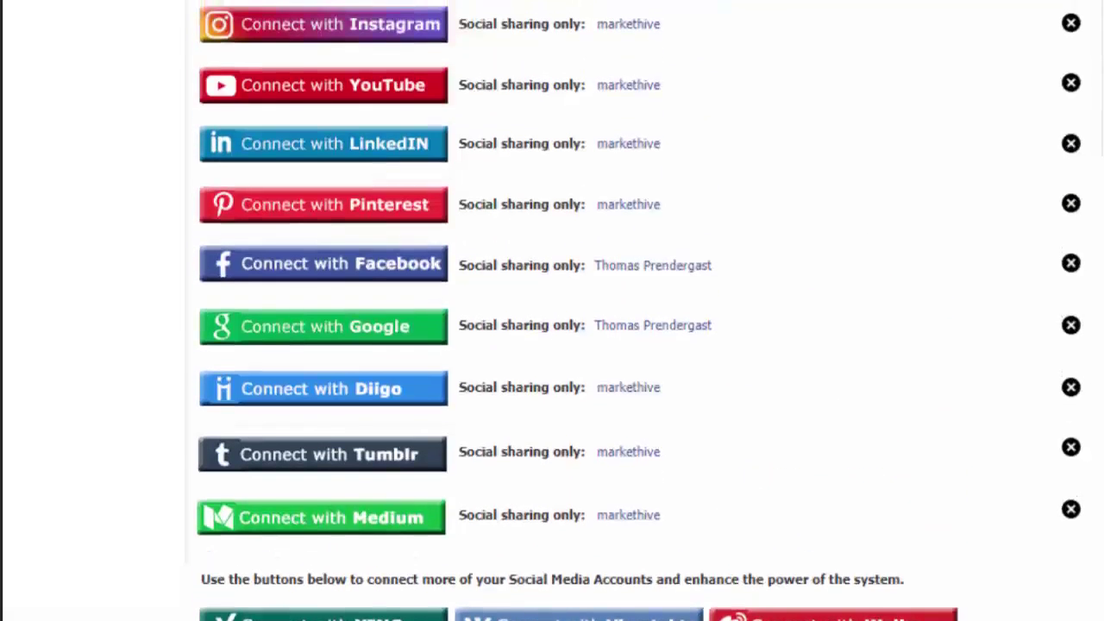
{"action": "scroll", "coordinate": [552, 310], "scroll_direction": "up", "scroll_amount": 2}
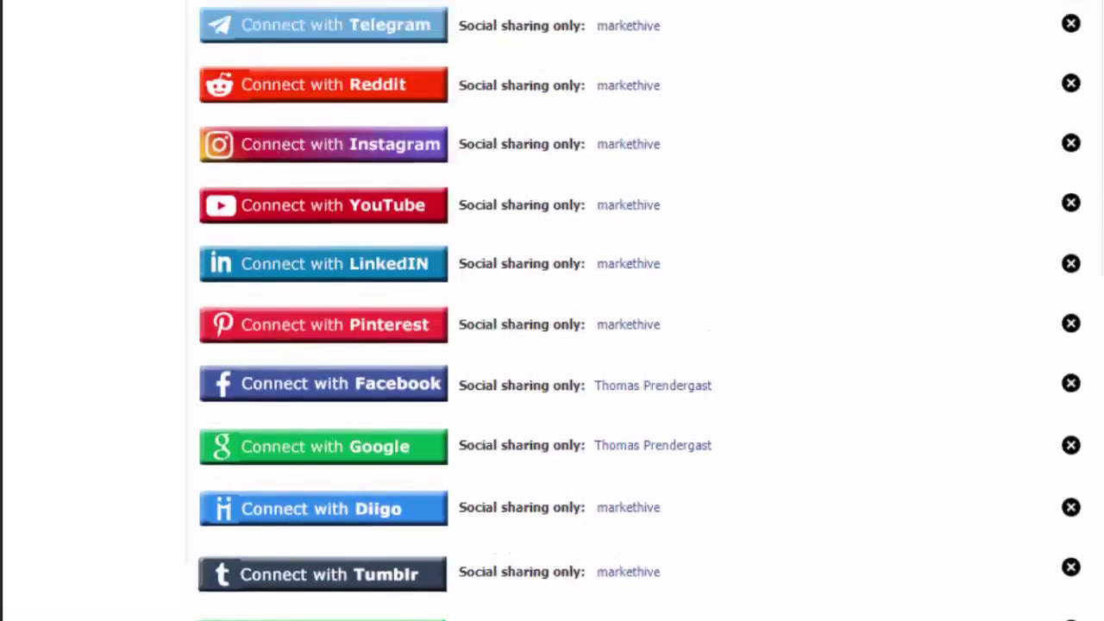
{"action": "scroll", "coordinate": [552, 311], "scroll_direction": "up", "scroll_amount": 3}
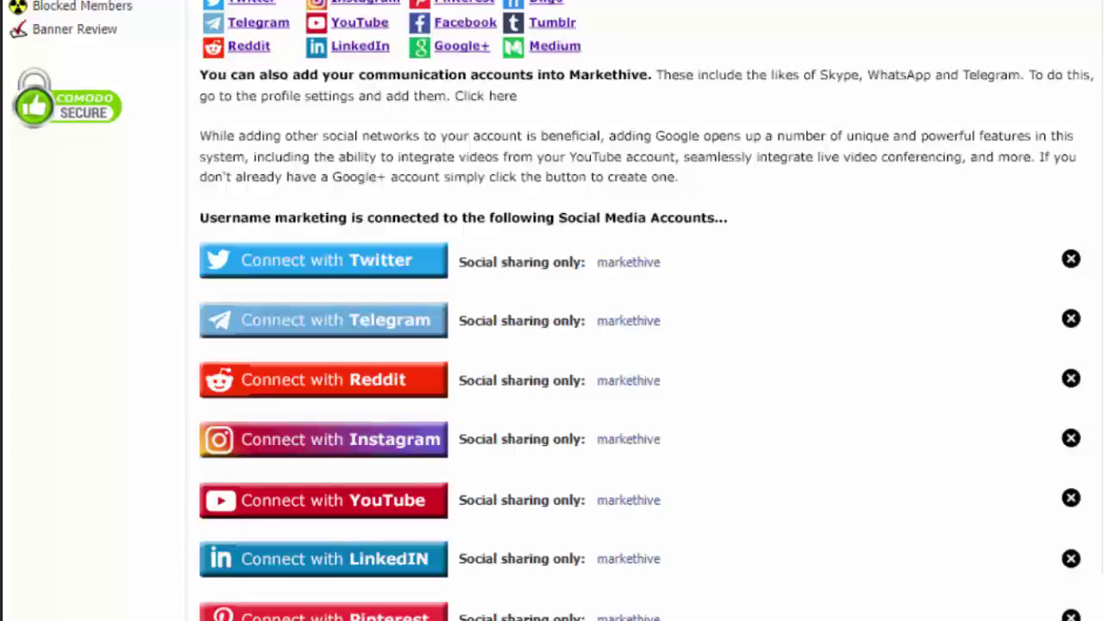
{"action": "scroll", "coordinate": [552, 310], "scroll_direction": "up", "scroll_amount": 4}
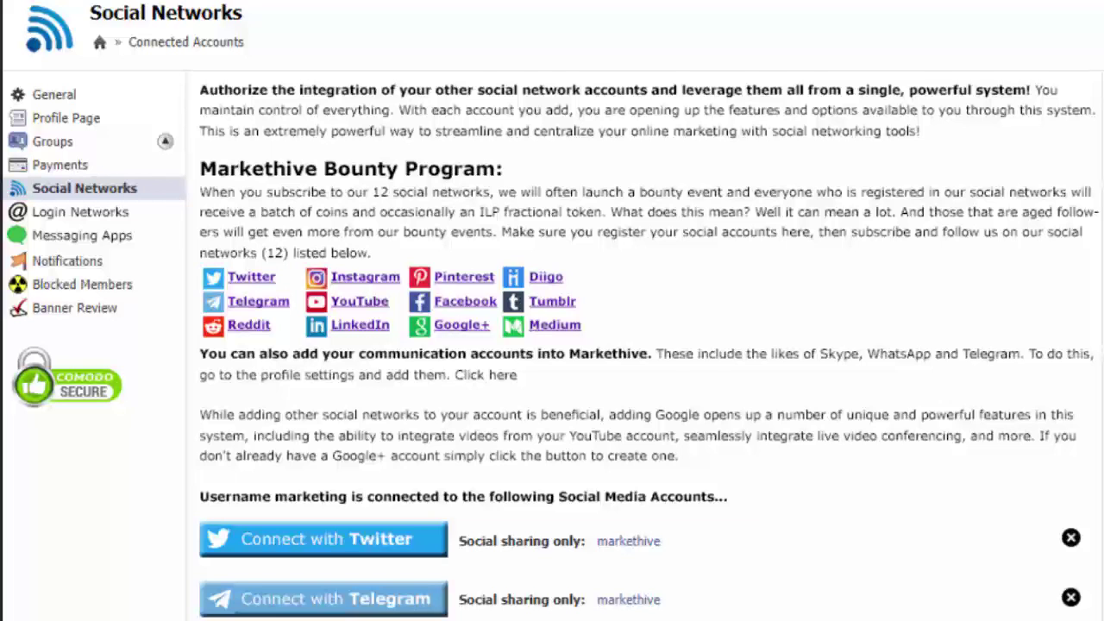
{"action": "scroll", "coordinate": [552, 345], "scroll_direction": "down", "scroll_amount": 1}
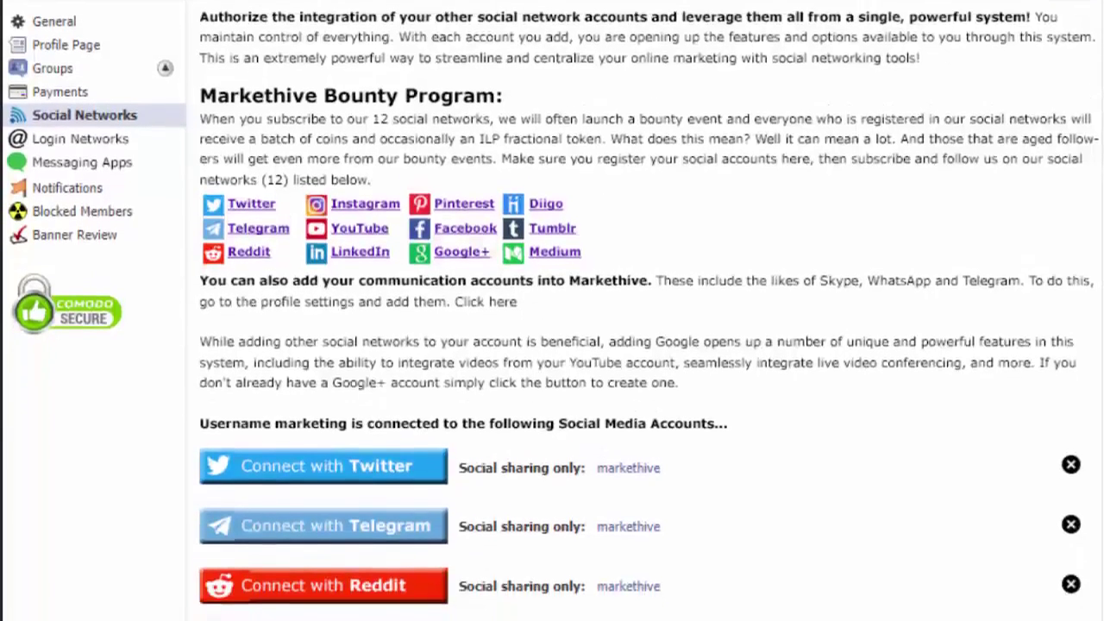
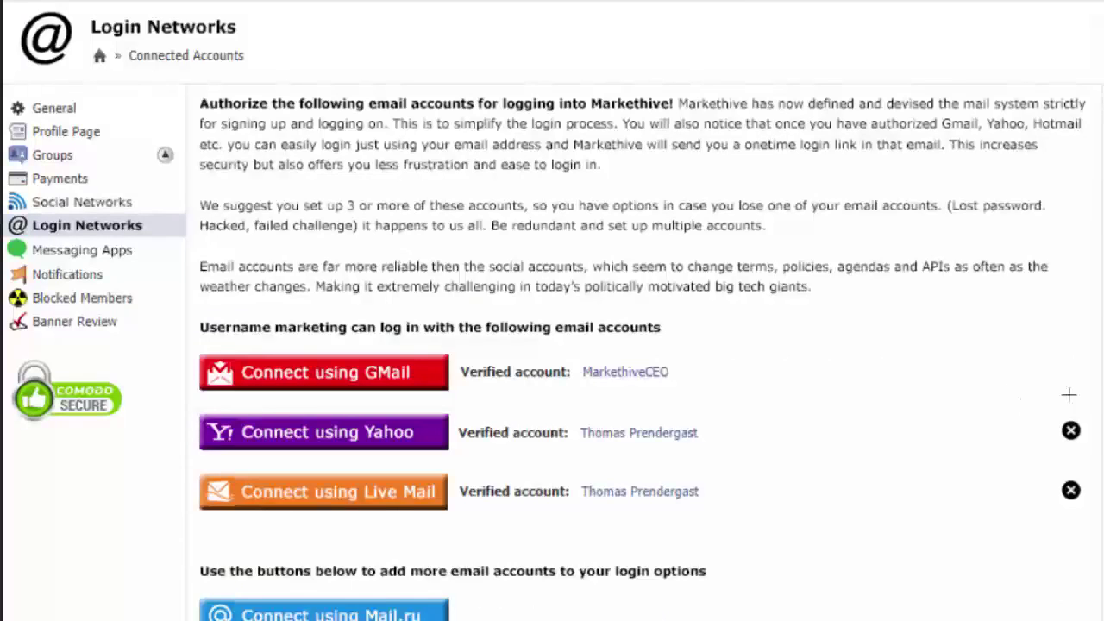
{"action": "scroll", "coordinate": [552, 311], "scroll_direction": "down", "scroll_amount": 4}
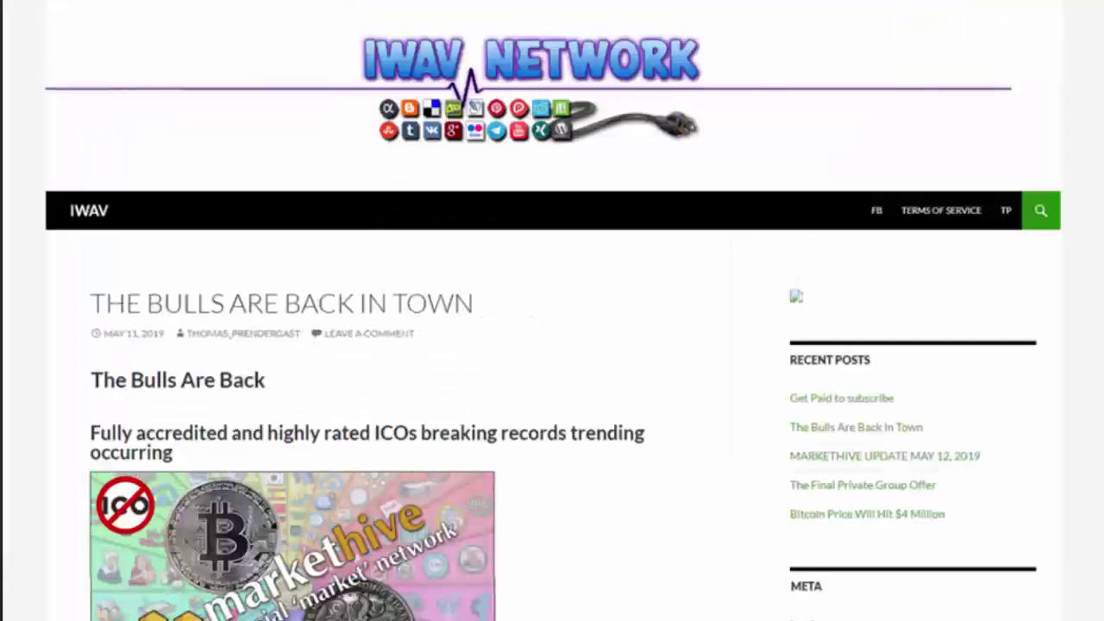
Switch to the IWAV Network blog and look through the post "The Bulls Are Back In Town"
{"action": "scroll", "coordinate": [552, 345], "scroll_direction": "down", "scroll_amount": 4}
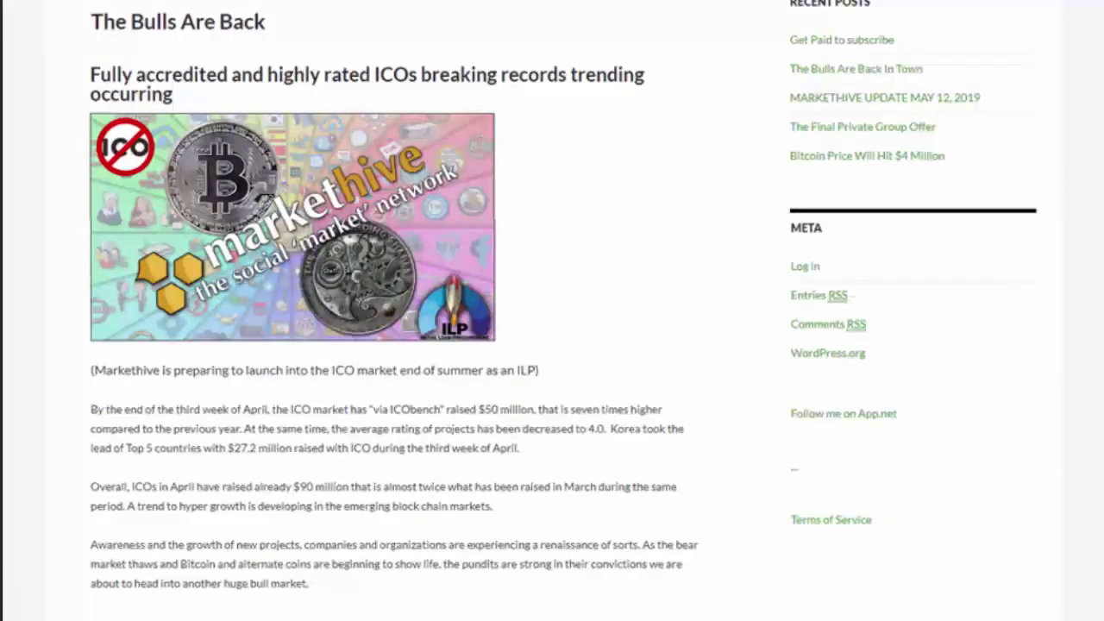
{"action": "scroll", "coordinate": [552, 345], "scroll_direction": "up", "scroll_amount": 4}
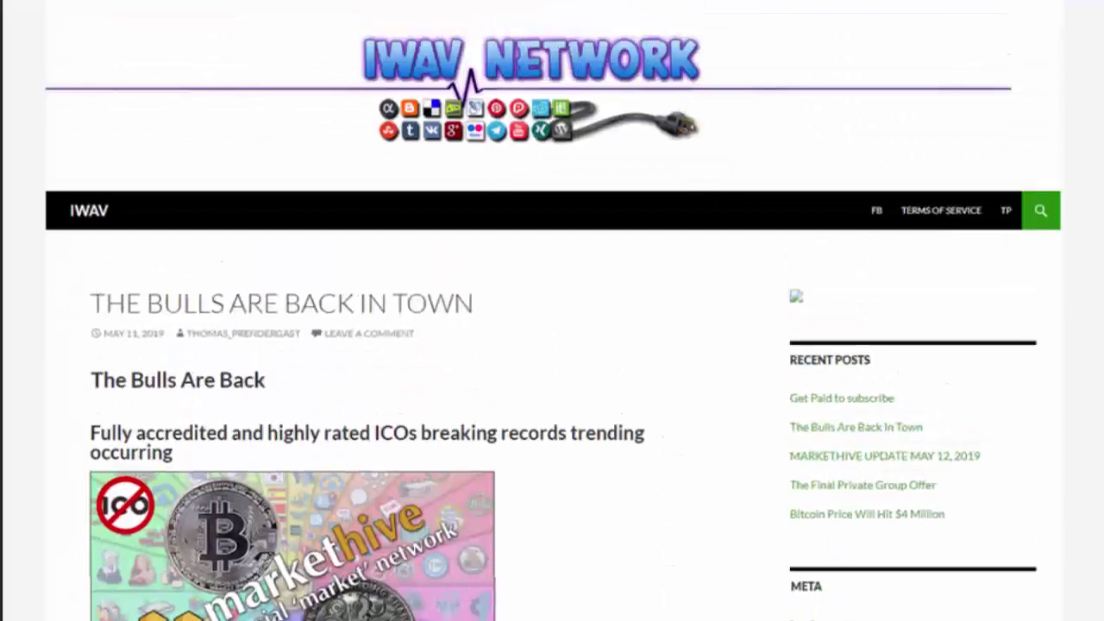
{"action": "scroll", "coordinate": [552, 345], "scroll_direction": "down", "scroll_amount": 3}
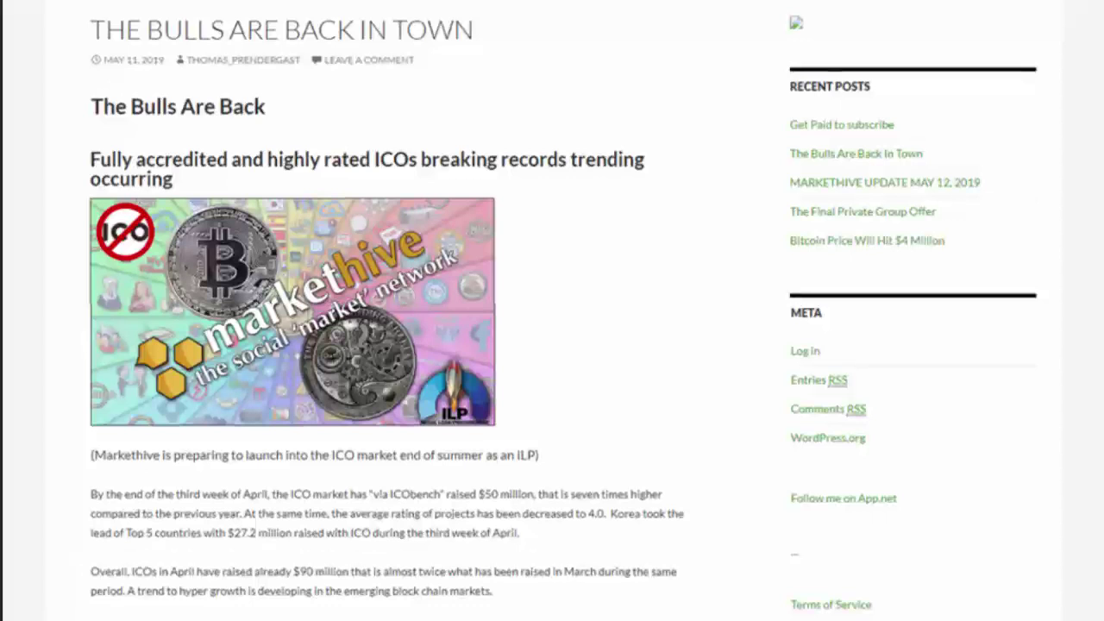
{"action": "scroll", "coordinate": [552, 310], "scroll_direction": "down", "scroll_amount": 1}
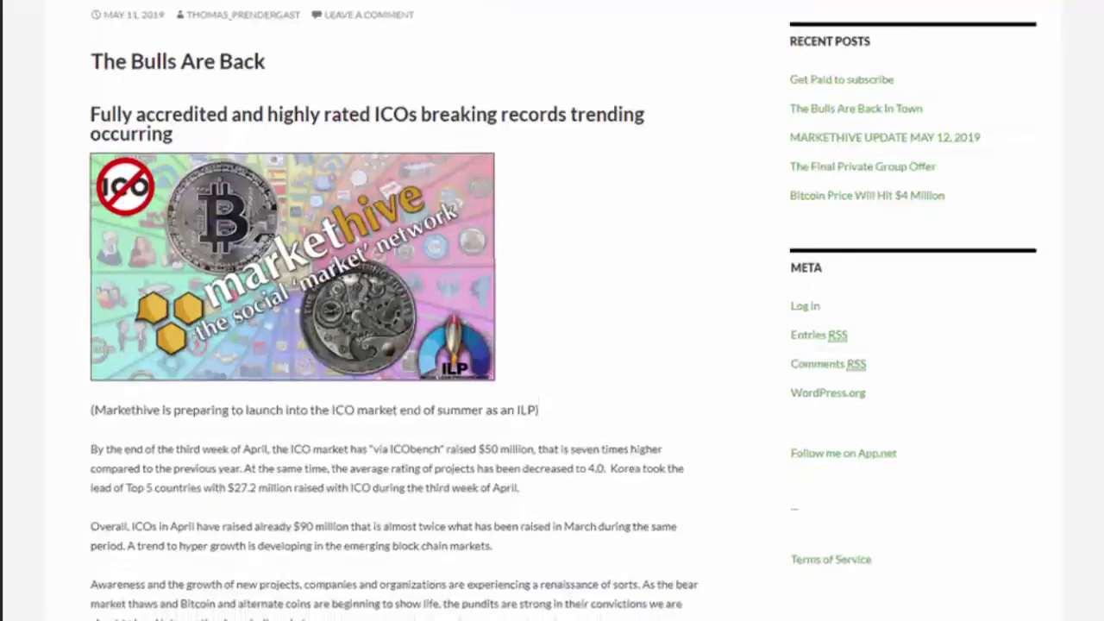
{"action": "scroll", "coordinate": [552, 311], "scroll_direction": "up", "scroll_amount": 1}
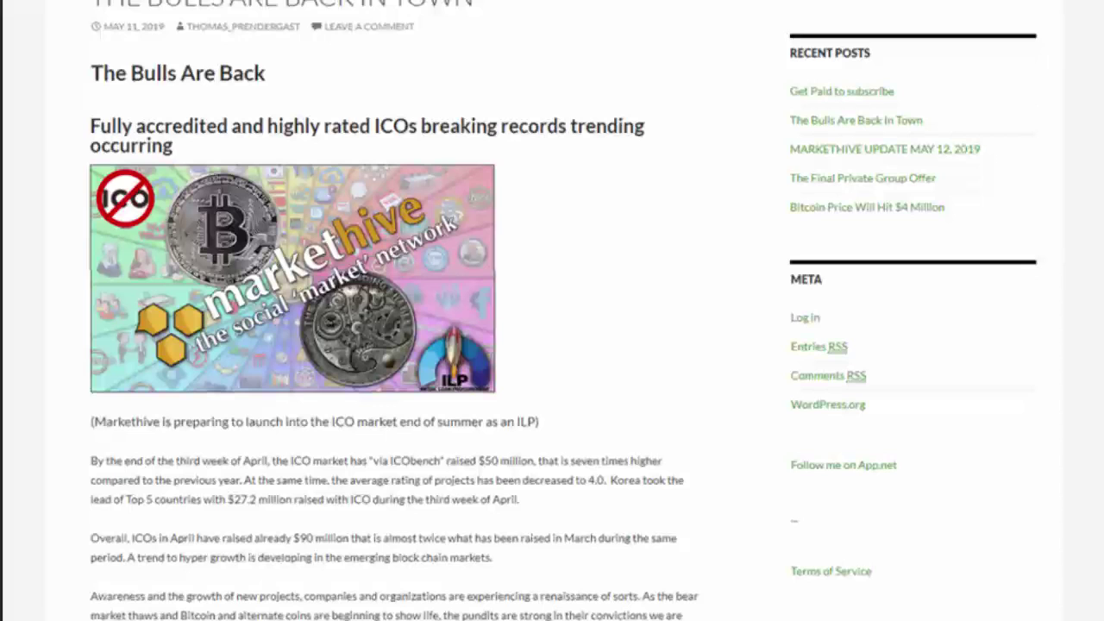
{"action": "scroll", "coordinate": [552, 310], "scroll_direction": "up", "scroll_amount": 5}
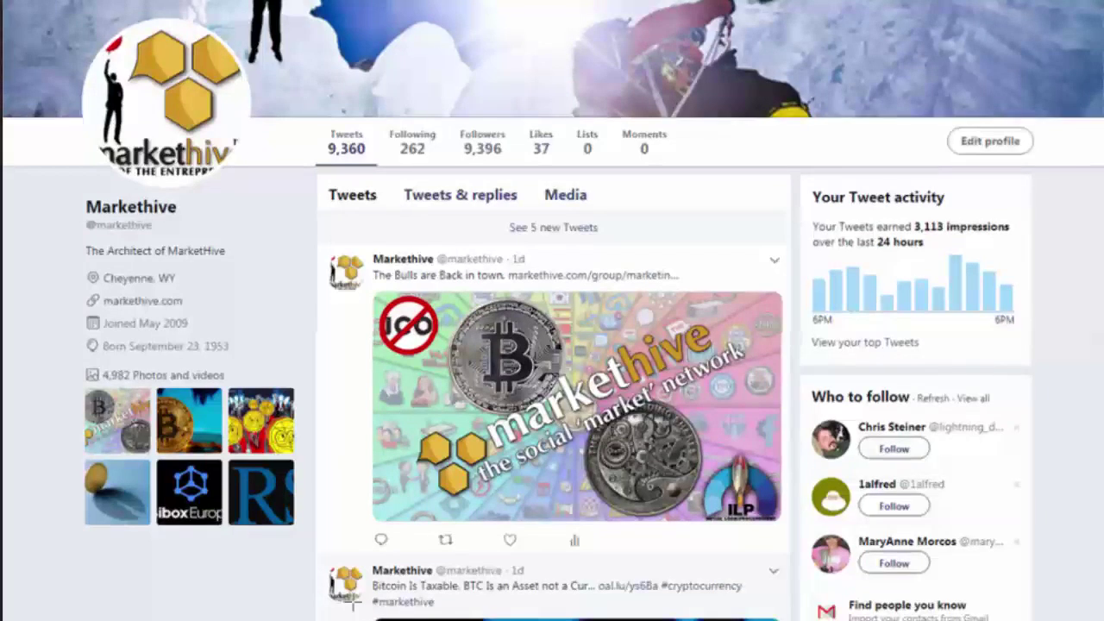
Switch to Markethive's Twitter profile and look through its recent tweets, including the shared Bulls article
{"action": "scroll", "coordinate": [552, 310], "scroll_direction": "down", "scroll_amount": 6}
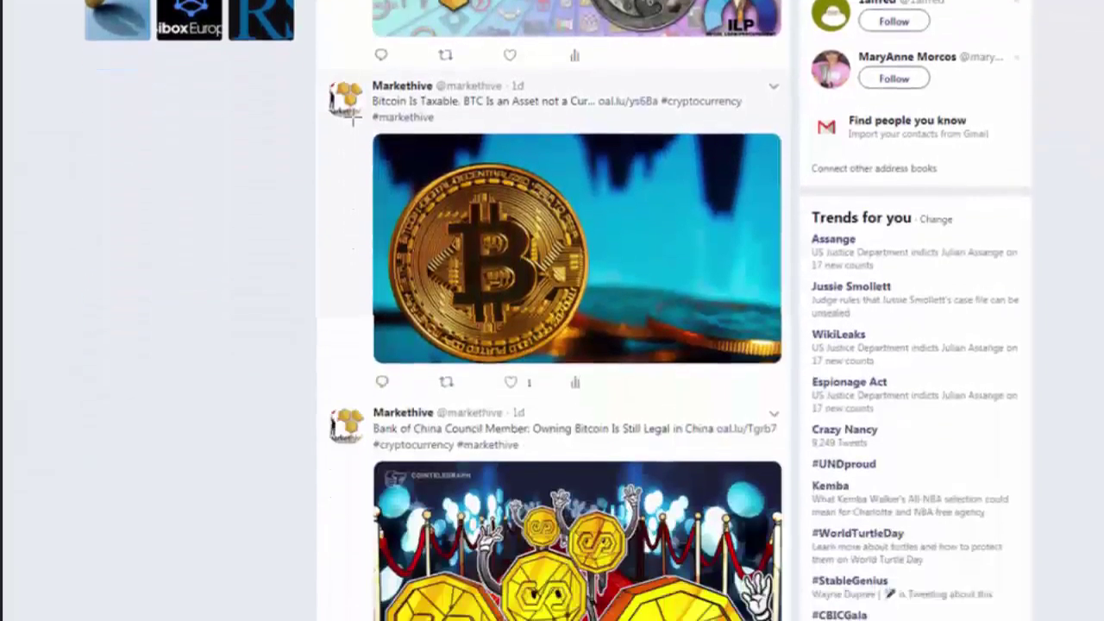
{"action": "scroll", "coordinate": [552, 310], "scroll_direction": "down", "scroll_amount": 3}
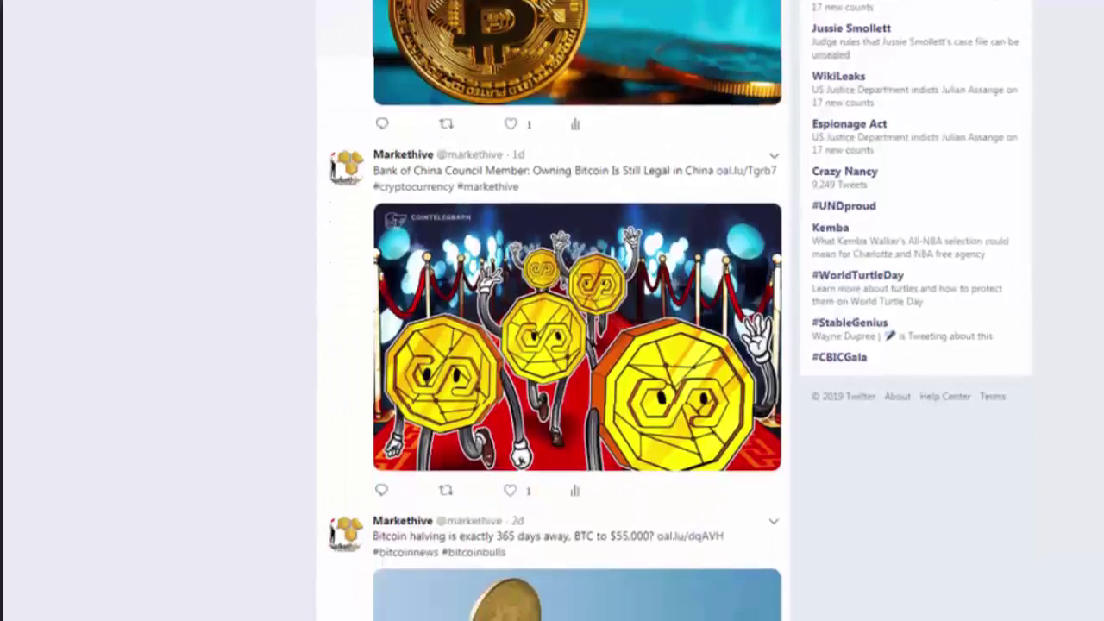
{"action": "scroll", "coordinate": [552, 311], "scroll_direction": "up", "scroll_amount": 5}
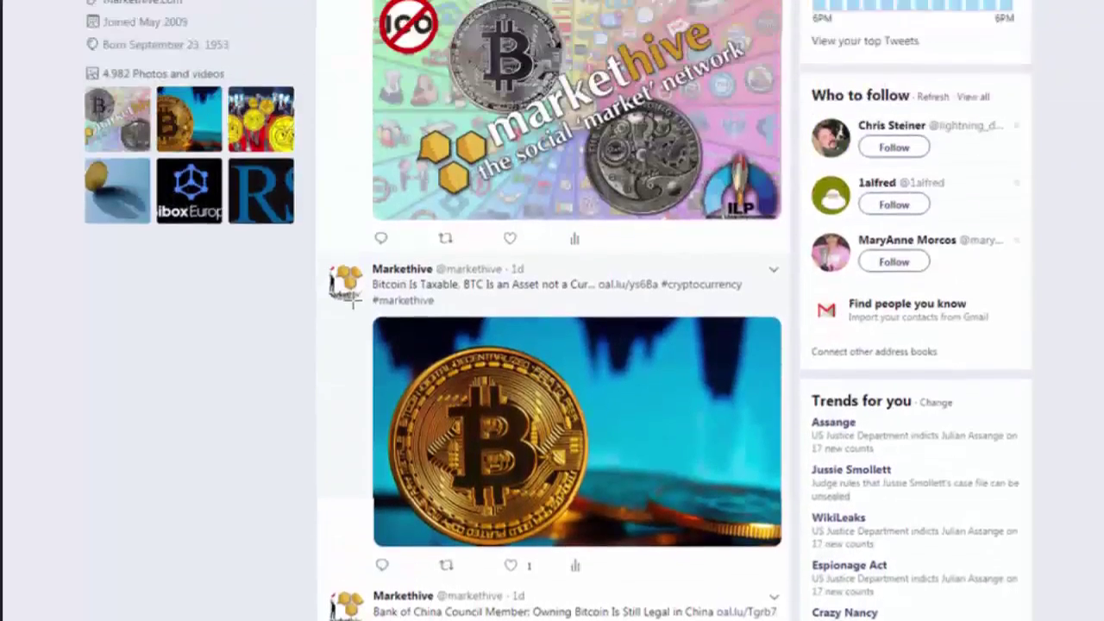
{"action": "scroll", "coordinate": [352, 297], "scroll_direction": "up", "scroll_amount": 6}
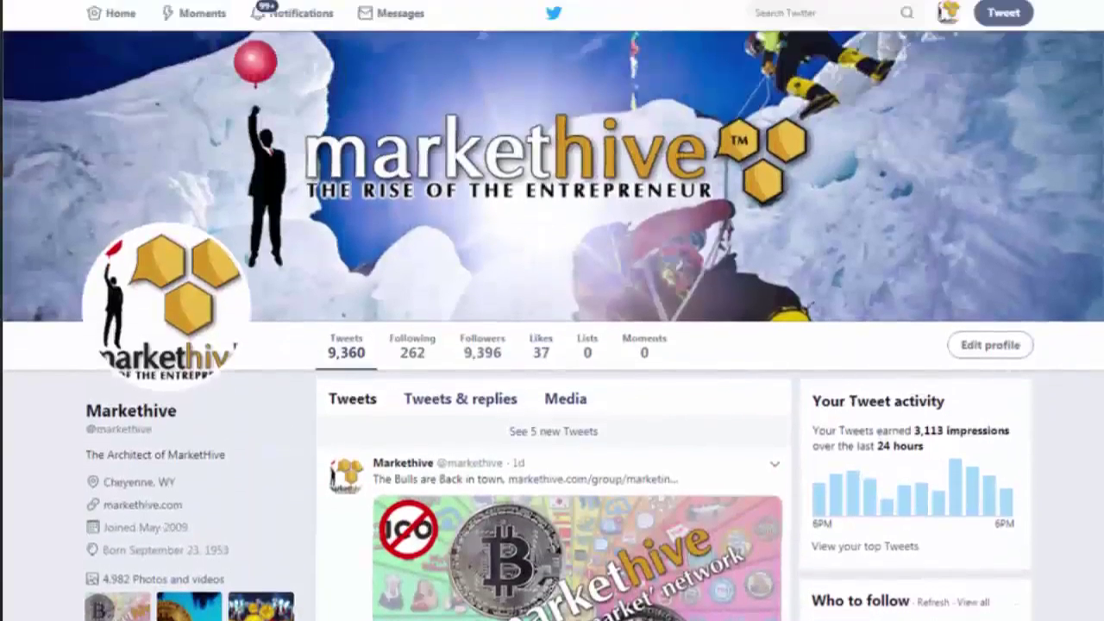
{"action": "scroll", "coordinate": [552, 311], "scroll_direction": "up", "scroll_amount": 1}
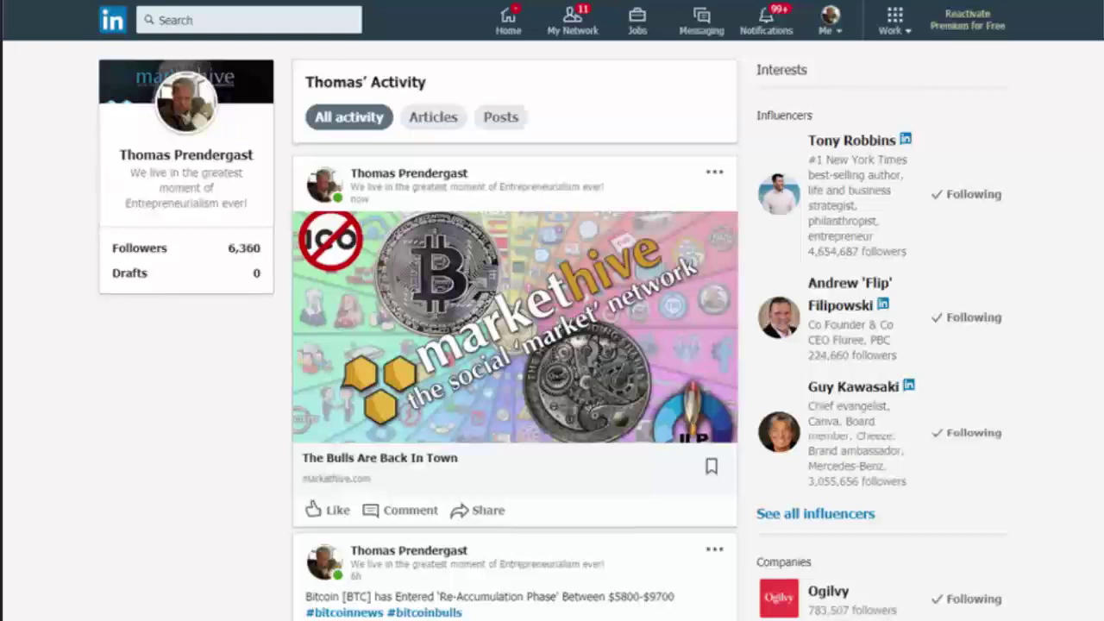
Examine the shared Bulls article among the posts on the LinkedIn activity page and the Market Hive Facebook page
{"action": "scroll", "coordinate": [515, 345], "scroll_direction": "down", "scroll_amount": 10}
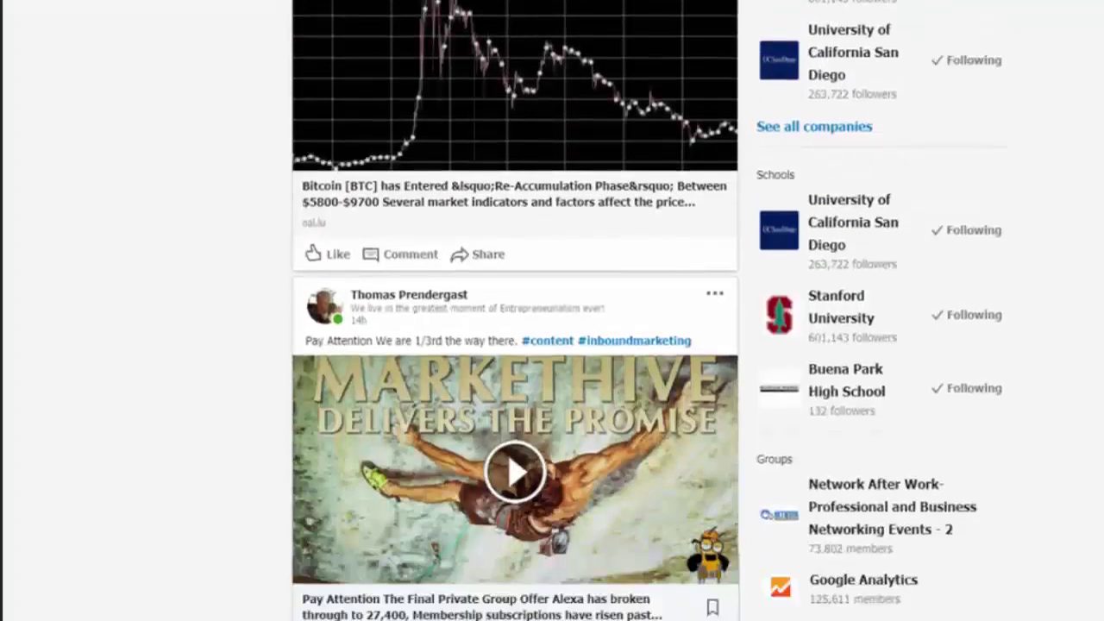
{"action": "scroll", "coordinate": [515, 345], "scroll_direction": "up", "scroll_amount": 12}
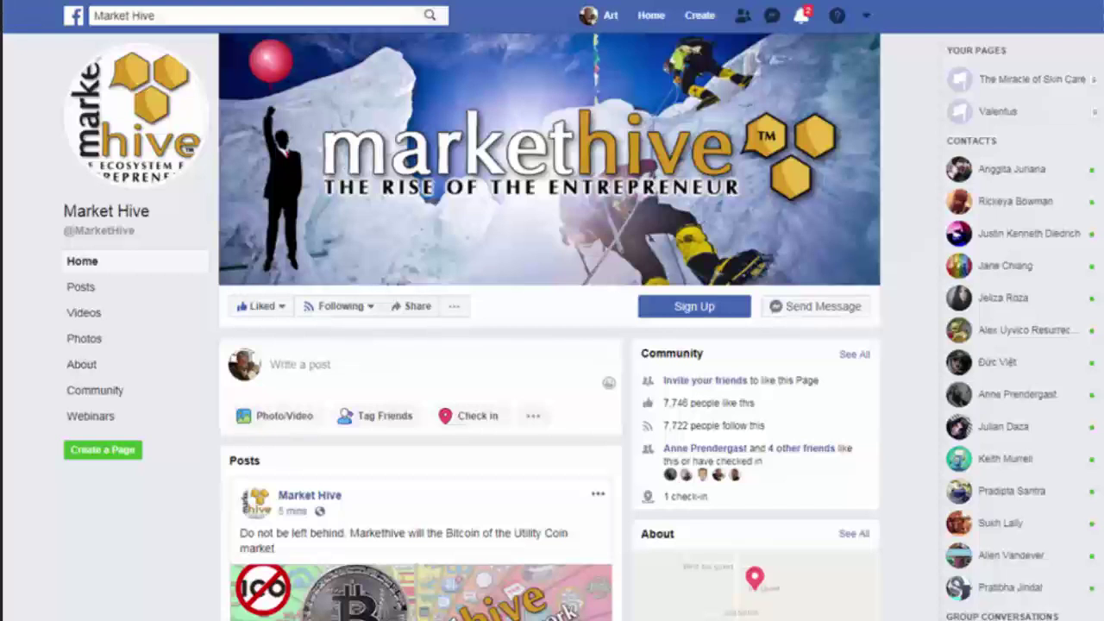
{"action": "scroll", "coordinate": [552, 345], "scroll_direction": "down", "scroll_amount": 6}
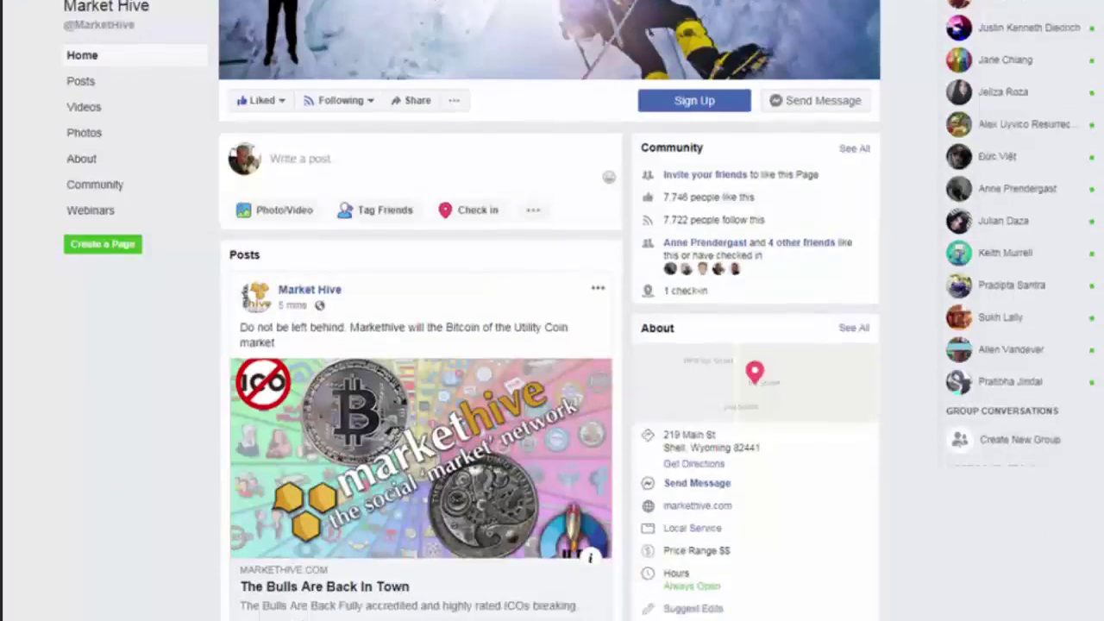
{"action": "scroll", "coordinate": [552, 345], "scroll_direction": "down", "scroll_amount": 4}
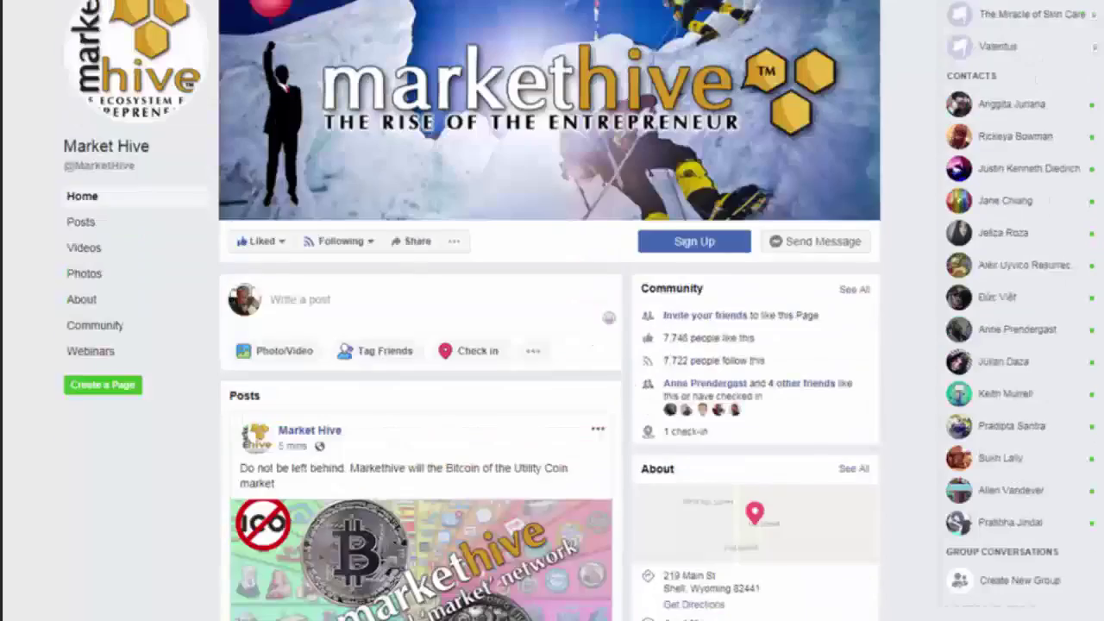
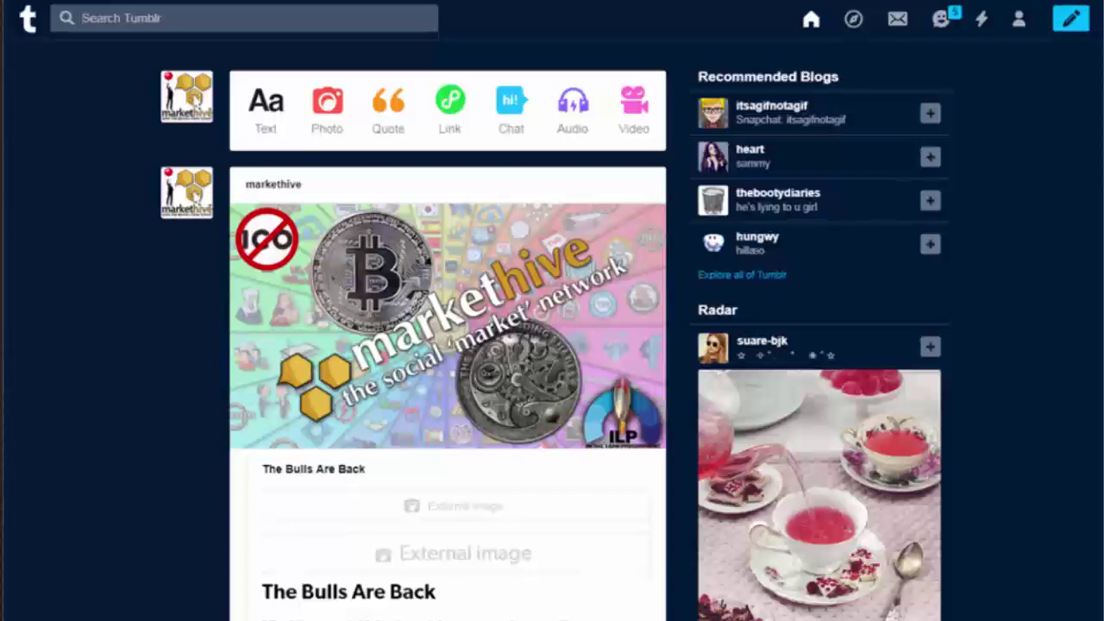
Examine the Bulls article as published on Tumblr and in the Markethive story on Medium
{"action": "scroll", "coordinate": [552, 310], "scroll_direction": "down", "scroll_amount": 5}
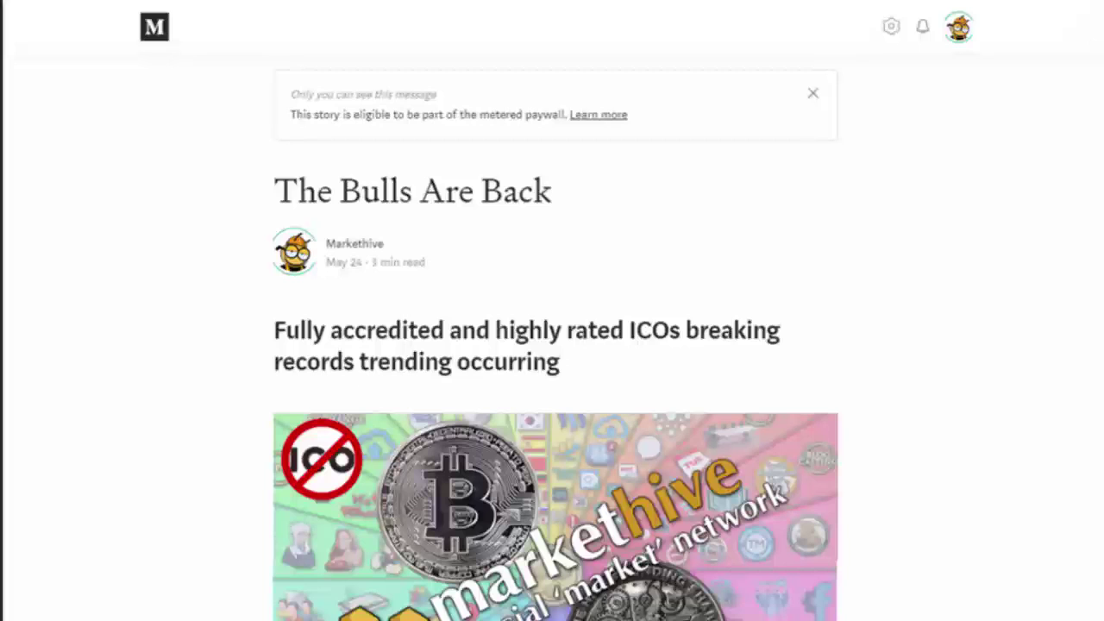
{"action": "scroll", "coordinate": [556, 345], "scroll_direction": "down", "scroll_amount": 6}
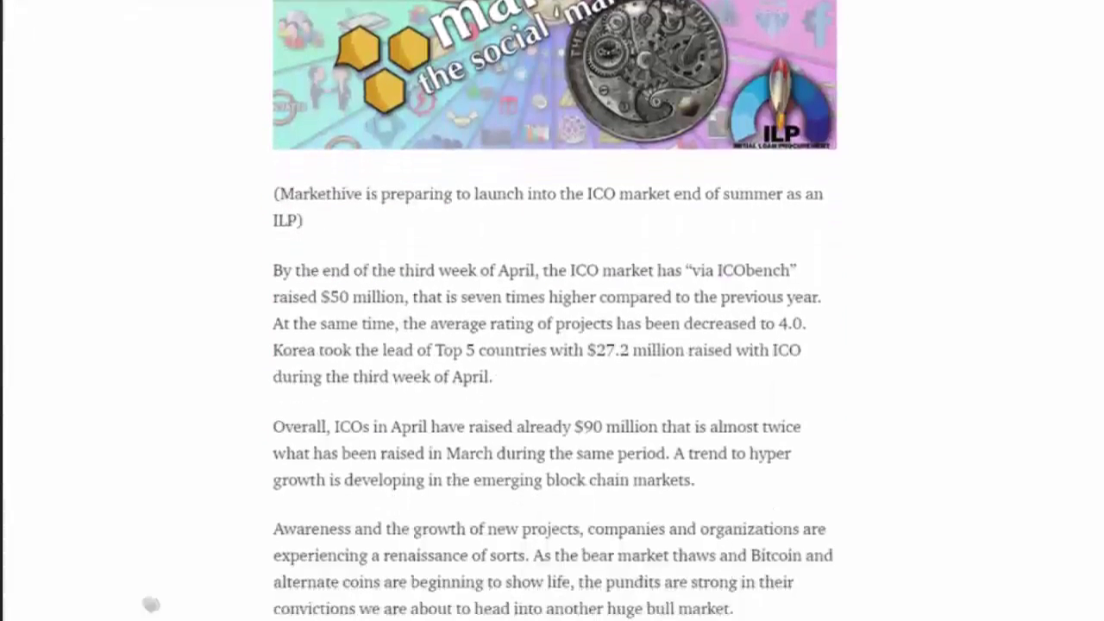
{"action": "scroll", "coordinate": [149, 597], "scroll_direction": "up", "scroll_amount": 6}
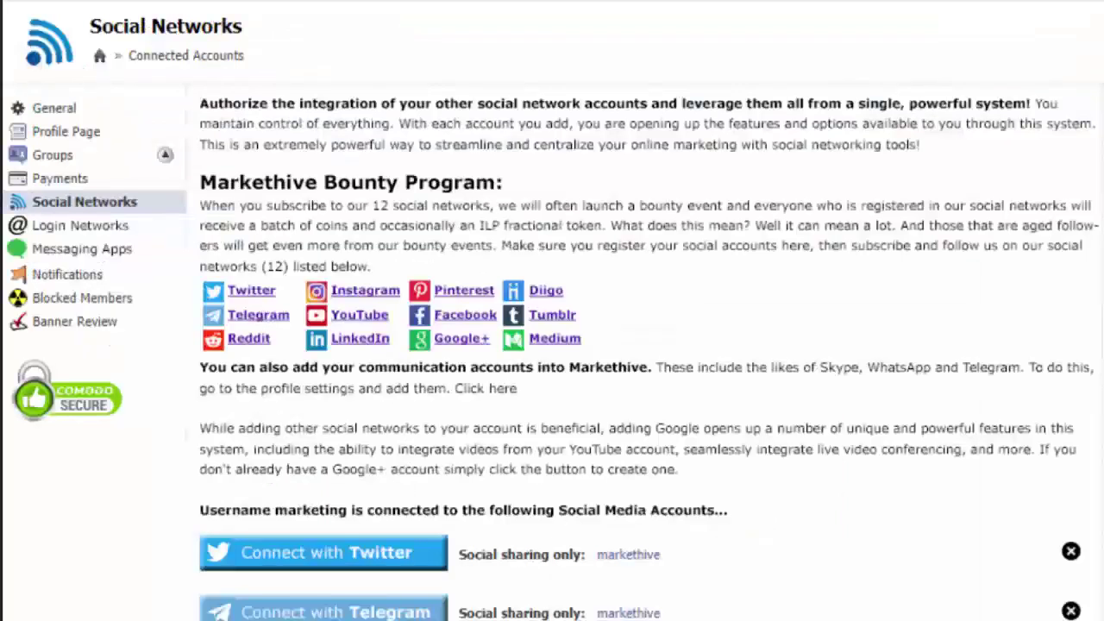
Return to Markethive's Social Networks settings and review the connected social accounts and the additional networks available to connect
{"action": "scroll", "coordinate": [552, 311], "scroll_direction": "down", "scroll_amount": 3}
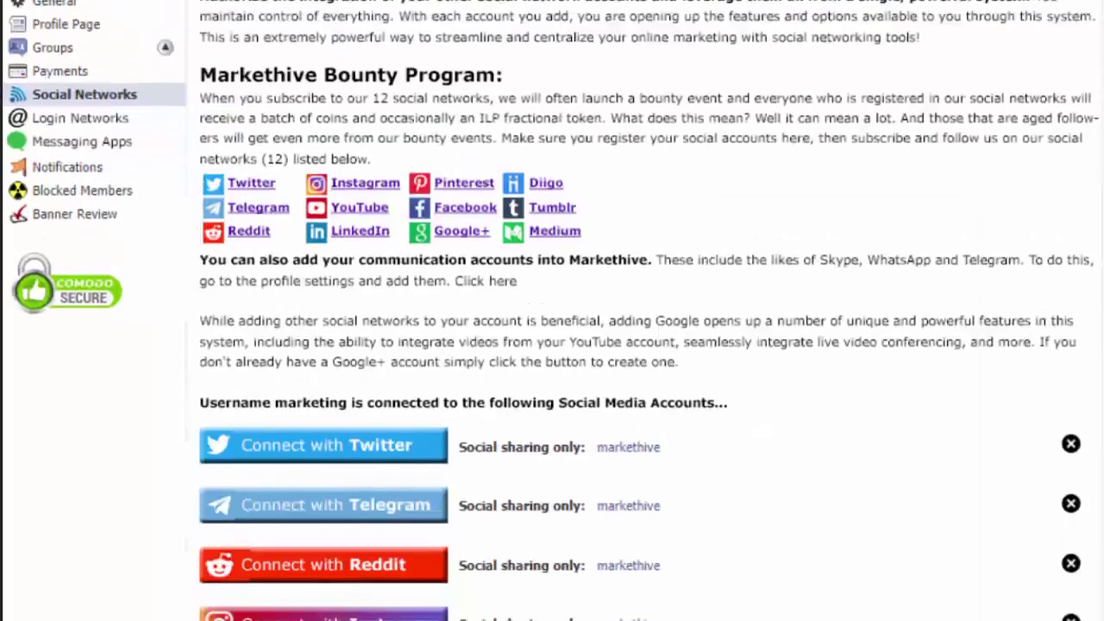
{"action": "scroll", "coordinate": [552, 311], "scroll_direction": "down", "scroll_amount": 7}
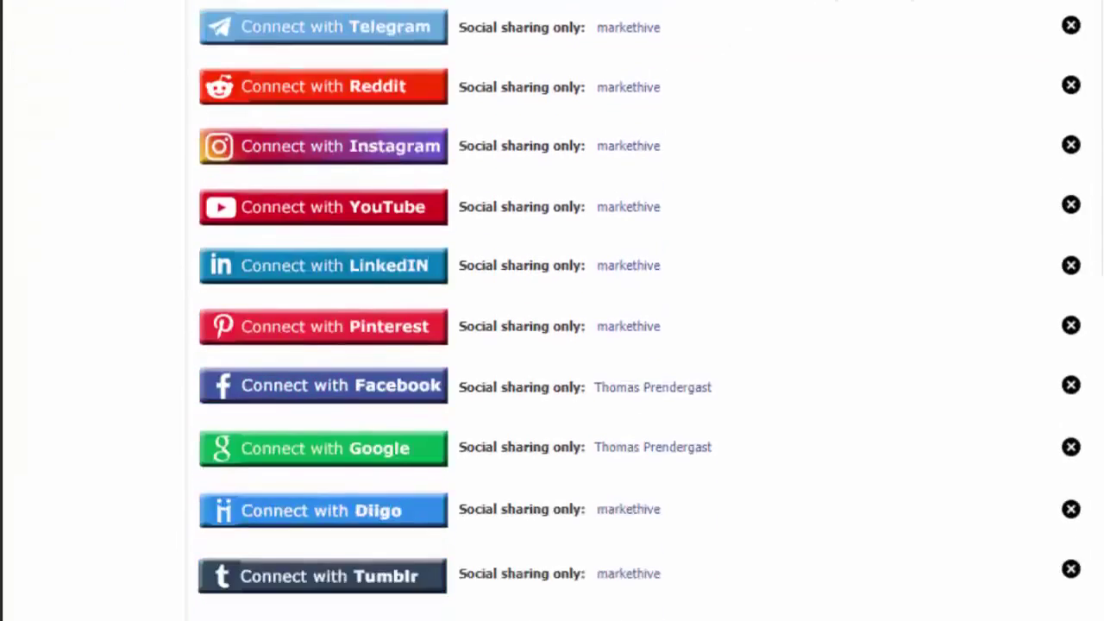
{"action": "scroll", "coordinate": [552, 311], "scroll_direction": "down", "scroll_amount": 2}
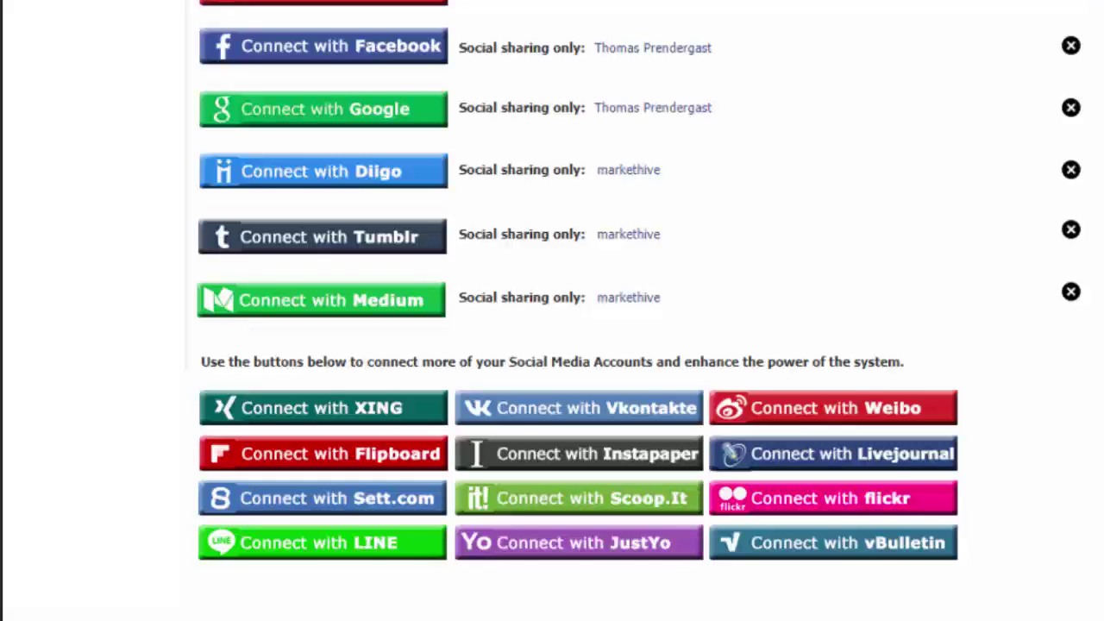
{"action": "scroll", "coordinate": [552, 311], "scroll_direction": "up", "scroll_amount": 5}
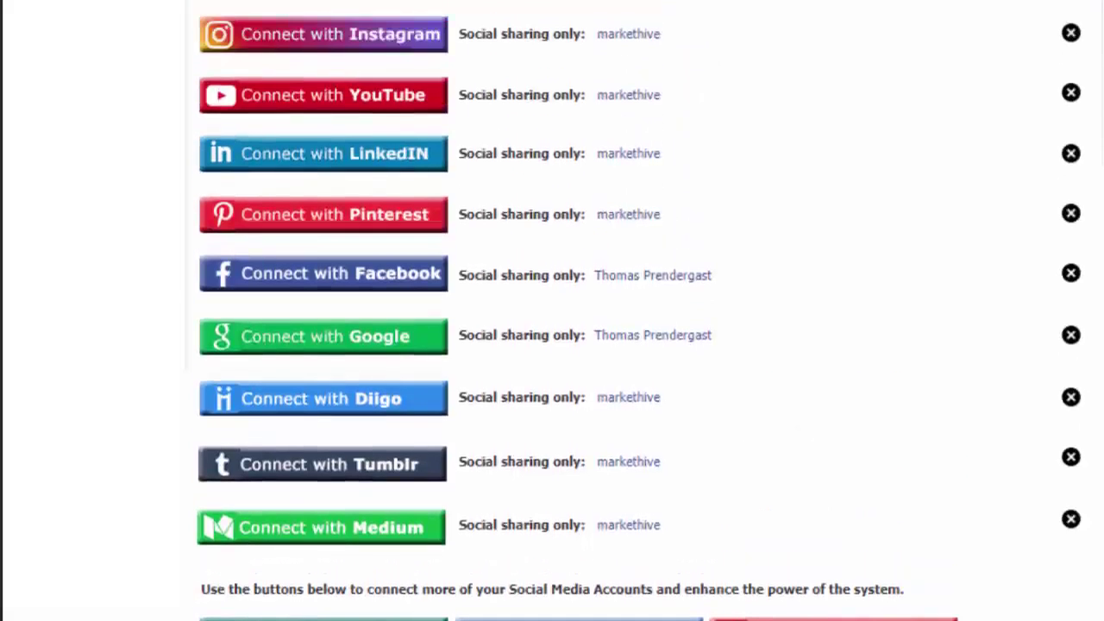
{"action": "scroll", "coordinate": [552, 310], "scroll_direction": "up", "scroll_amount": 4}
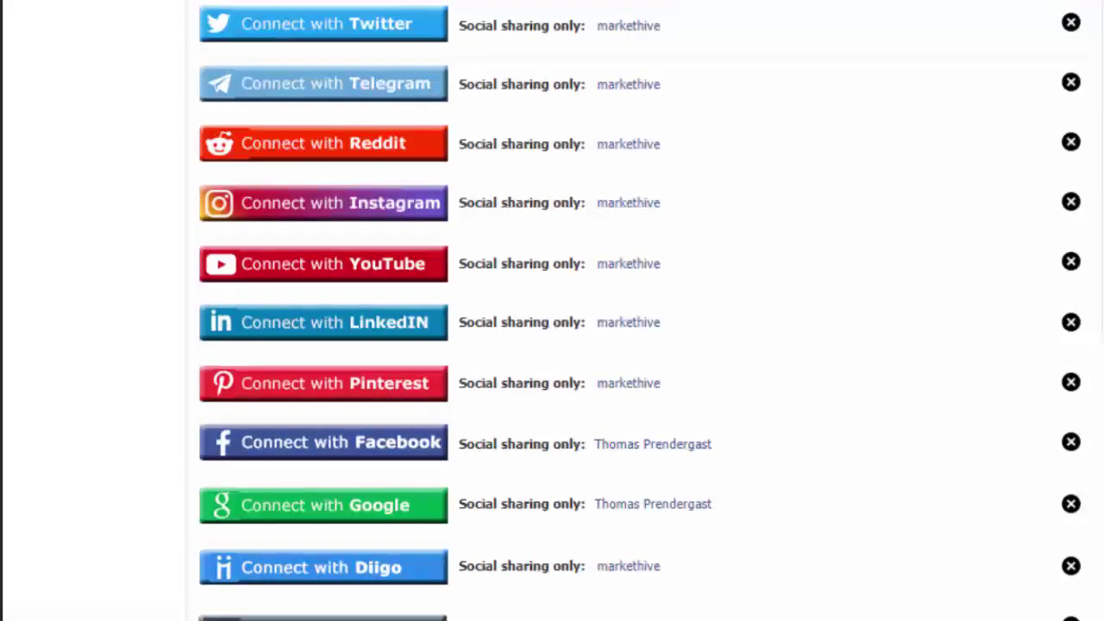
{"action": "scroll", "coordinate": [552, 310], "scroll_direction": "up", "scroll_amount": 6}
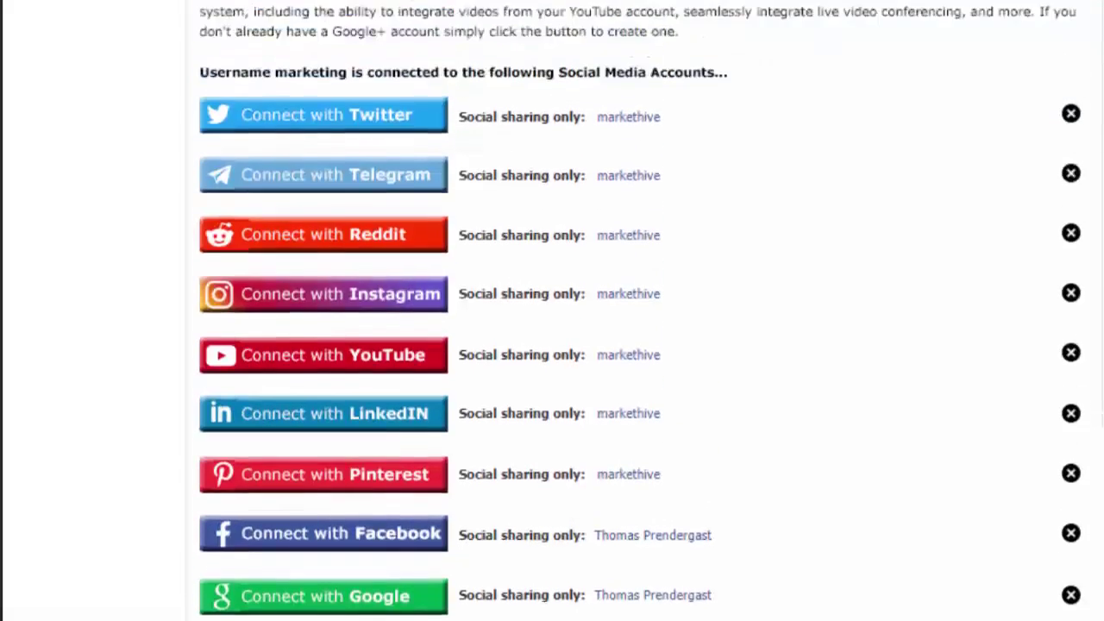
{"action": "scroll", "coordinate": [975, 218], "scroll_direction": "up", "scroll_amount": 7}
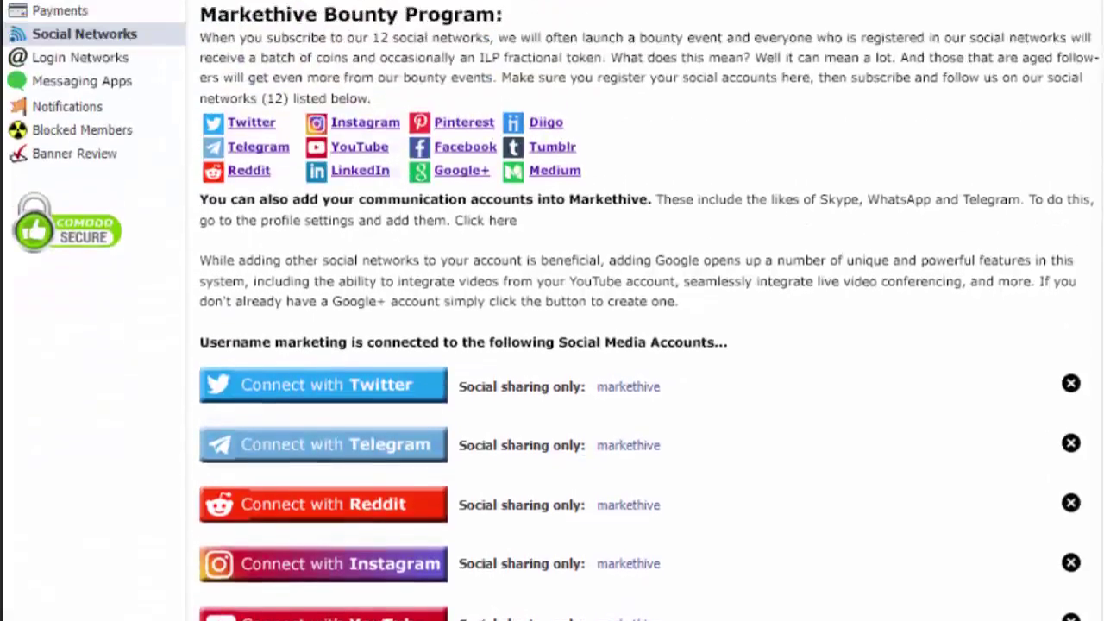